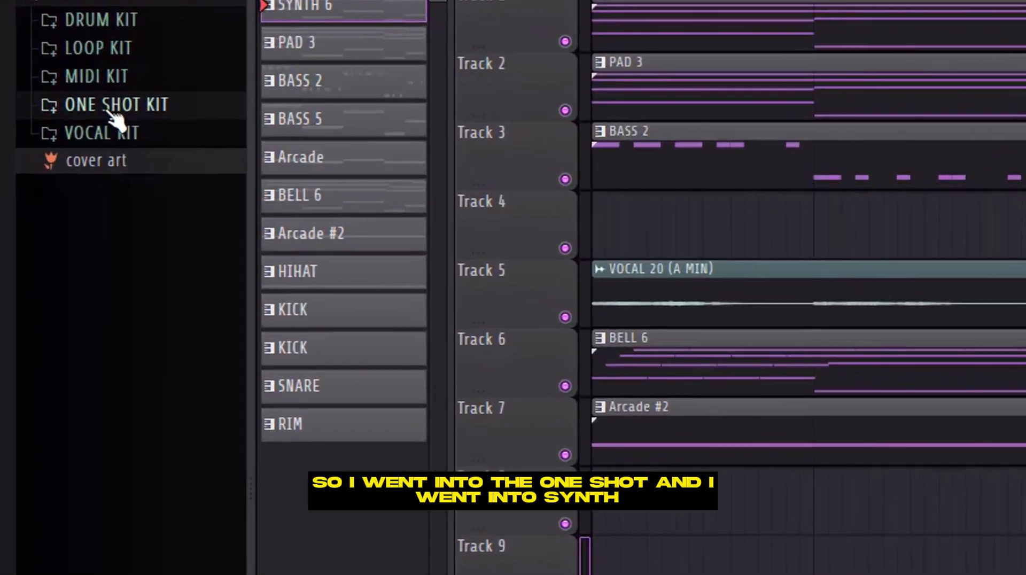
- Open the SYNTH folder of the ONE SHOT KIT and play the SYNTH 6 pattern in an enlarged piano roll
click(51, 131)
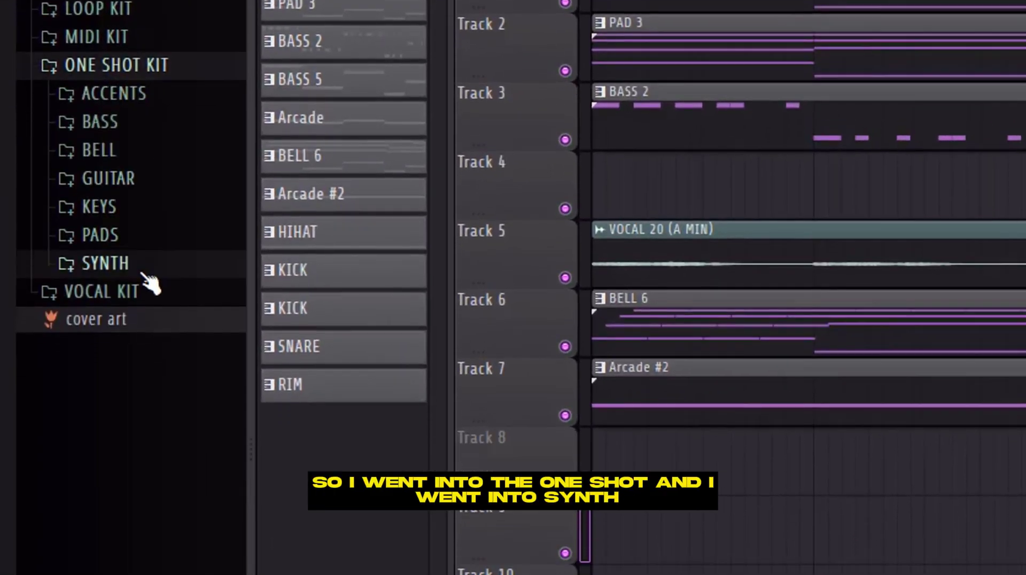
click(144, 271)
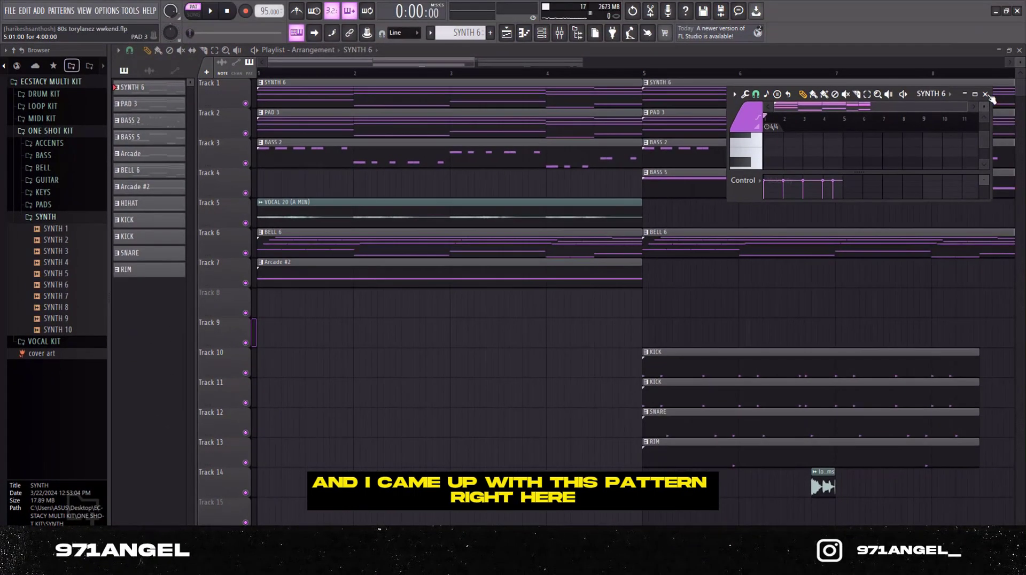
double_click(974, 100)
key(space)
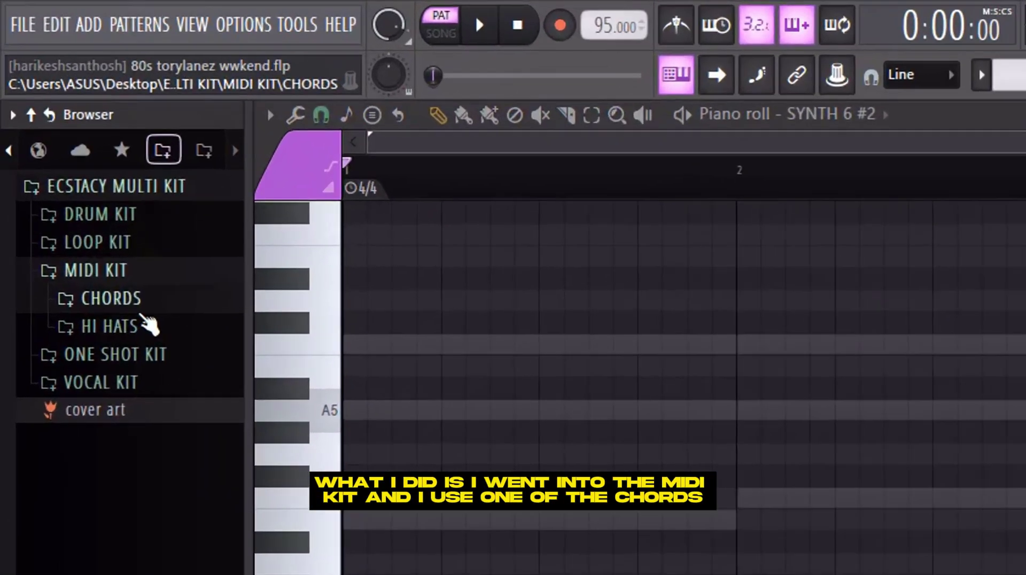
- Browse the CHORDS folder of the MIDI KIT and restore the base notes A4, D4, G4, C4 and E4 in the piano roll
click(59, 134)
drag(166, 374, 530, 399)
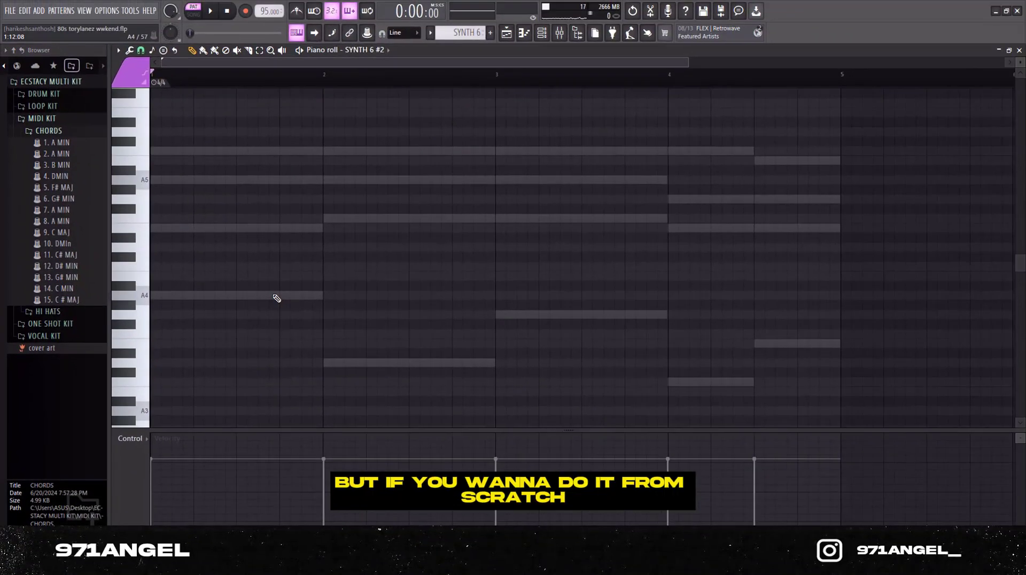
key(ctrl+z)
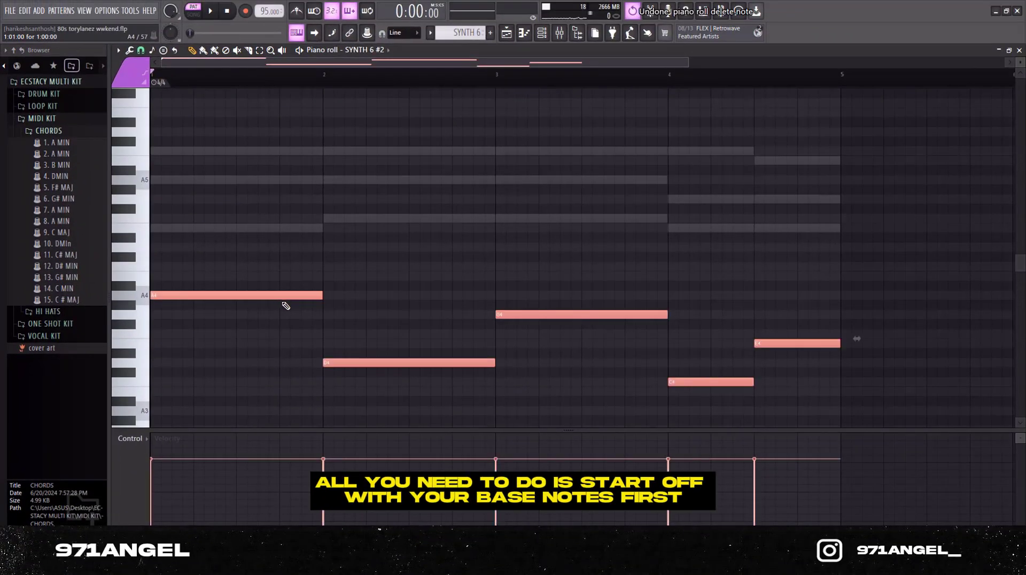
key(ctrl+d)
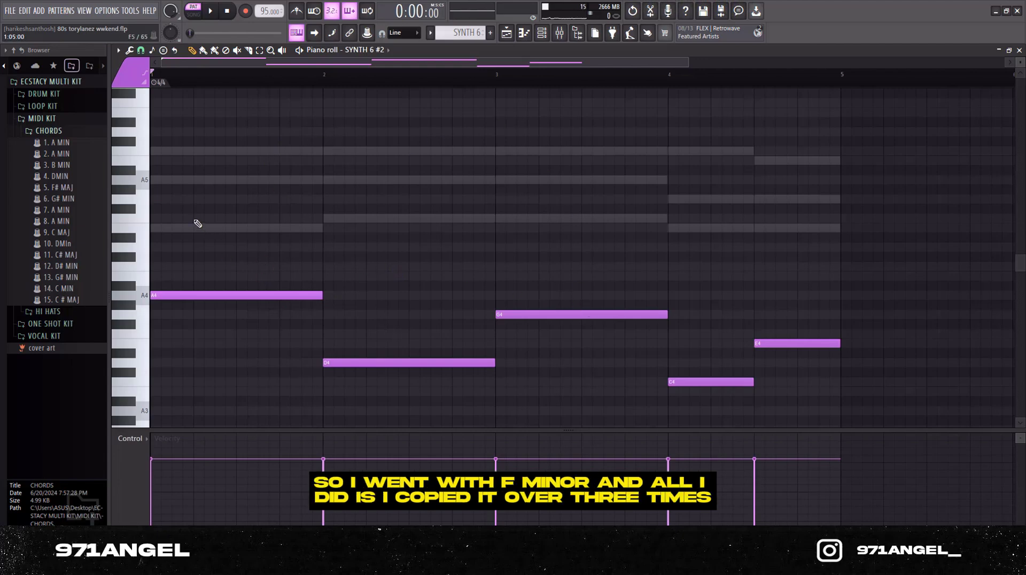
- Add one-bar F5, A5 and C6 chords over the first three bars, lowering the F5 in bar 1 to E5
mouse_move(196, 209)
mouse_down()
mouse_move(122, 209)
mouse_move(127, 229)
mouse_move(121, 218)
mouse_up()
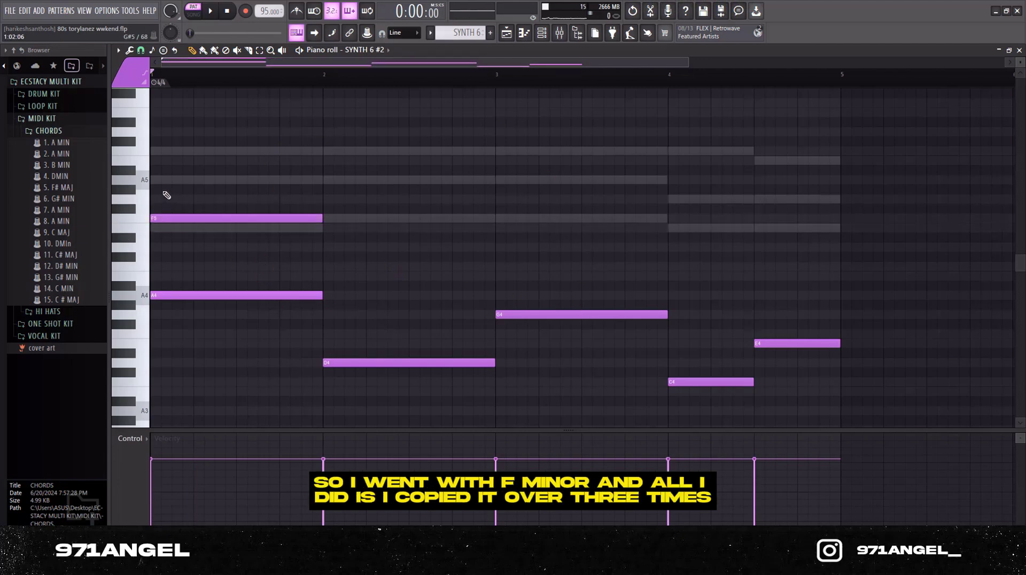
click(167, 180)
mouse_move(167, 141)
mouse_down()
mouse_move(105, 129)
mouse_move(160, 151)
mouse_up()
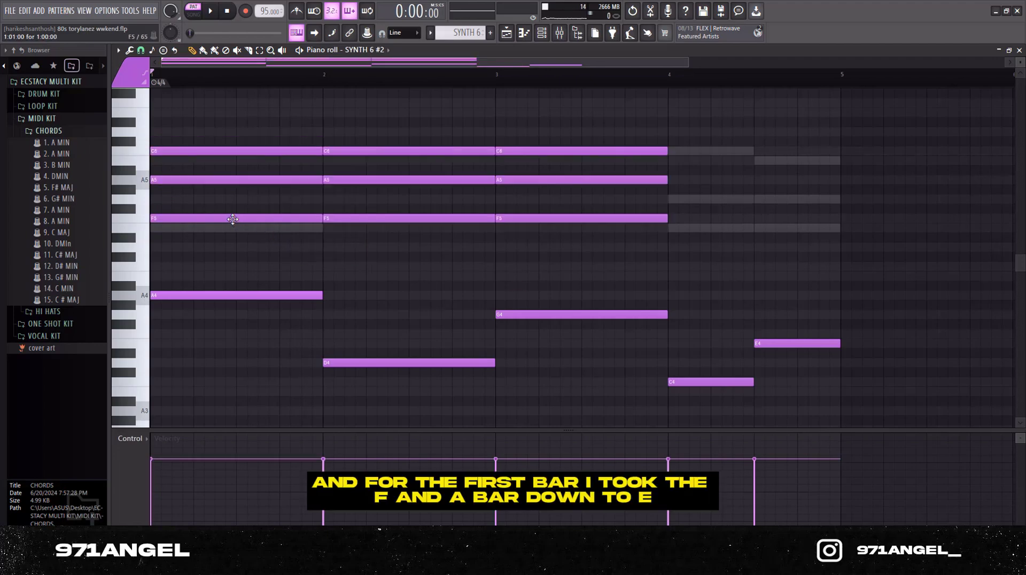
drag(228, 228, 230, 229)
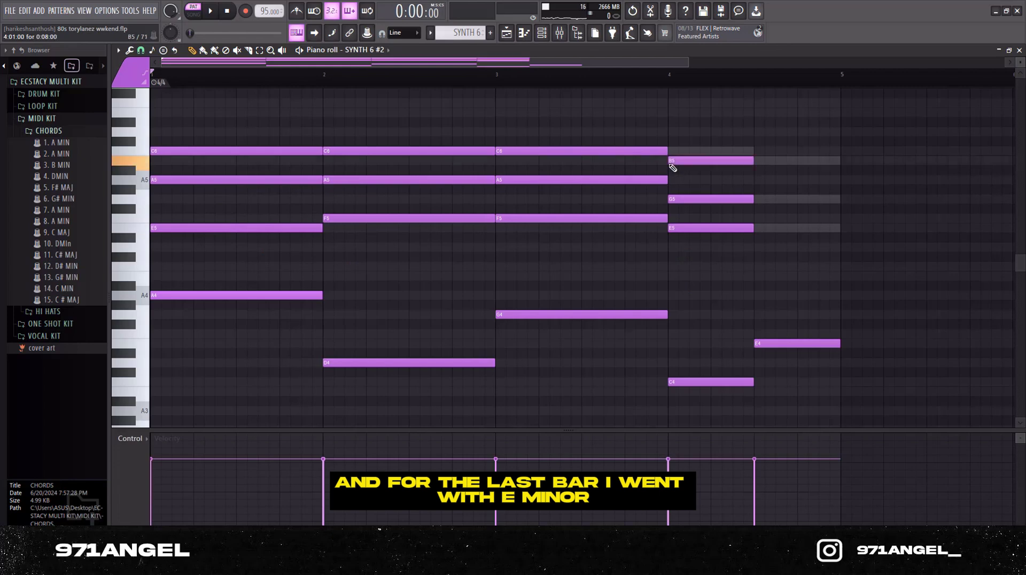
- Fill bar 4 with an E minor chord (E5, G5, B5), splitting the top note in half and raising its first half to C6
drag(805, 253, 669, 152)
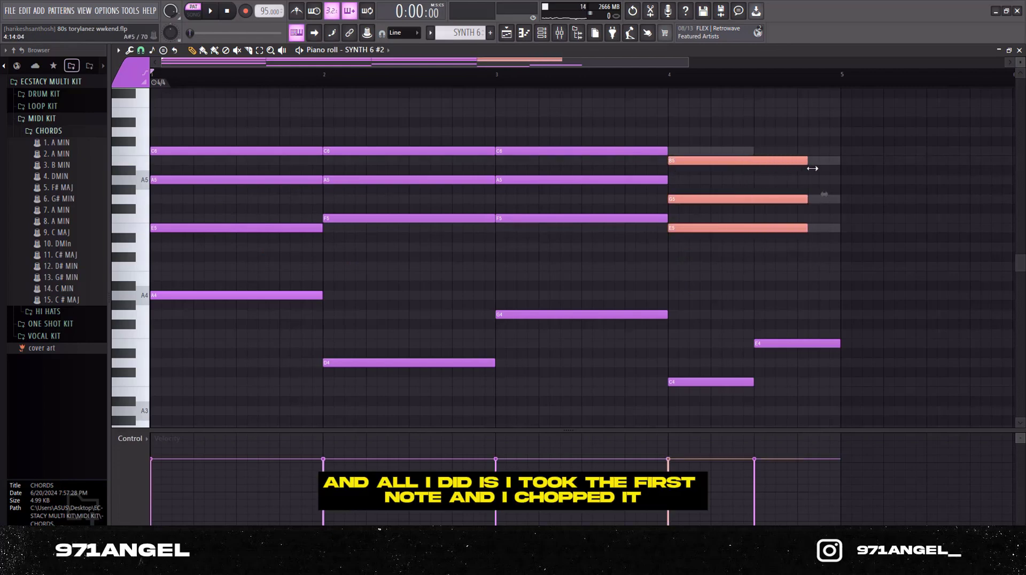
click(842, 173)
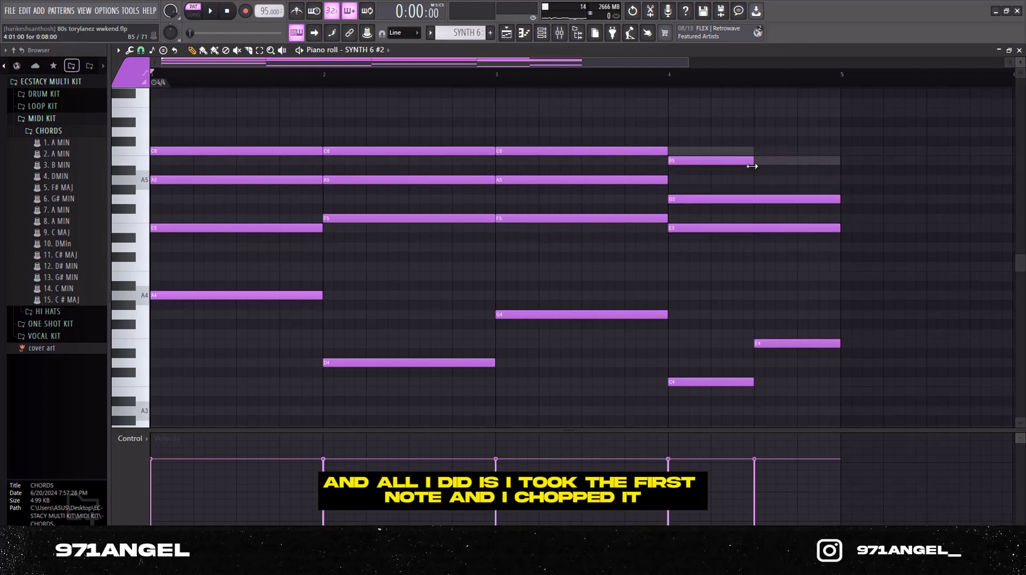
click(760, 161)
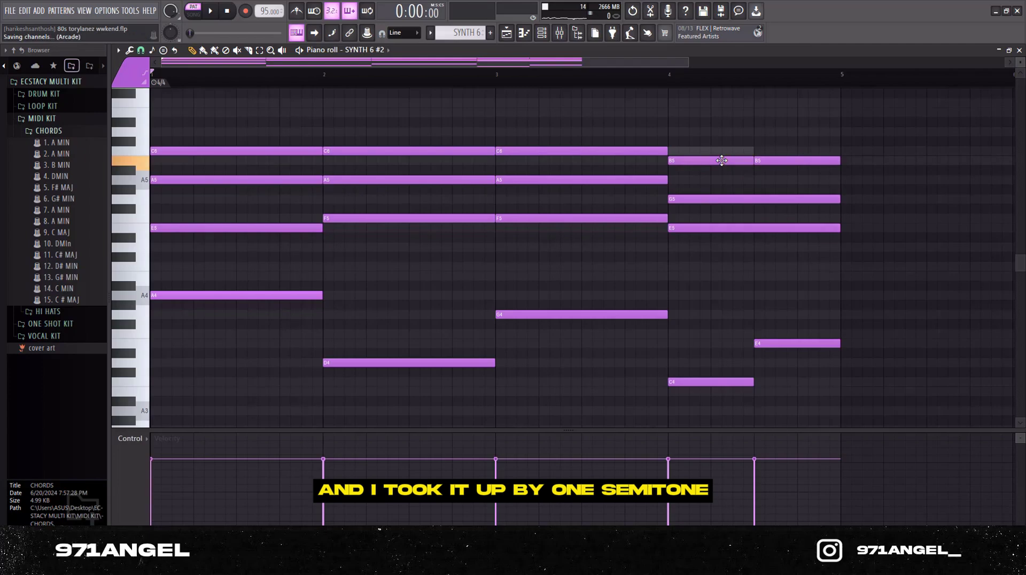
drag(721, 161, 721, 150)
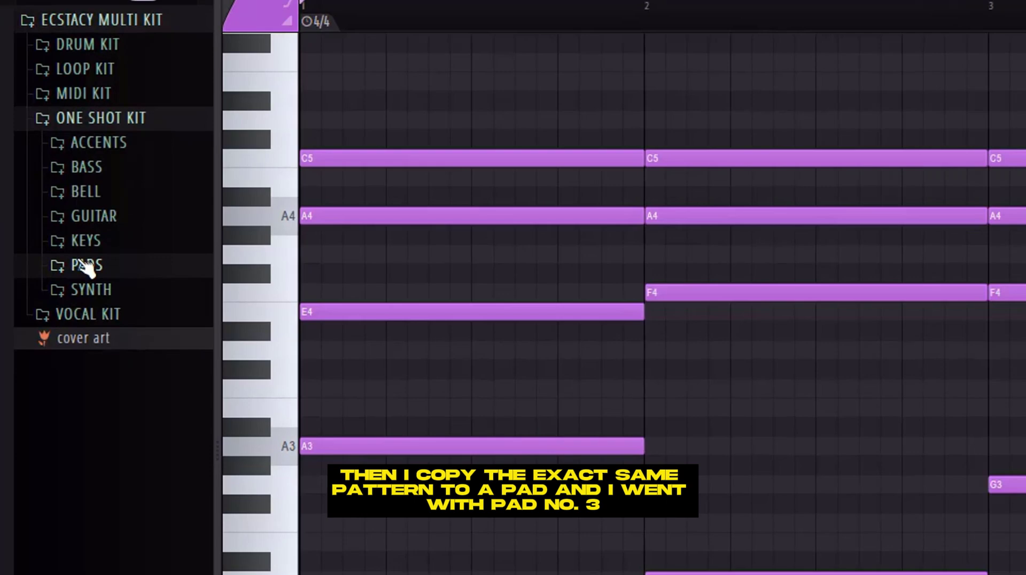
- Browse the one-shot PADS folder and listen to the PAD 3, BASS 2 and BASS 5 patterns
click(43, 204)
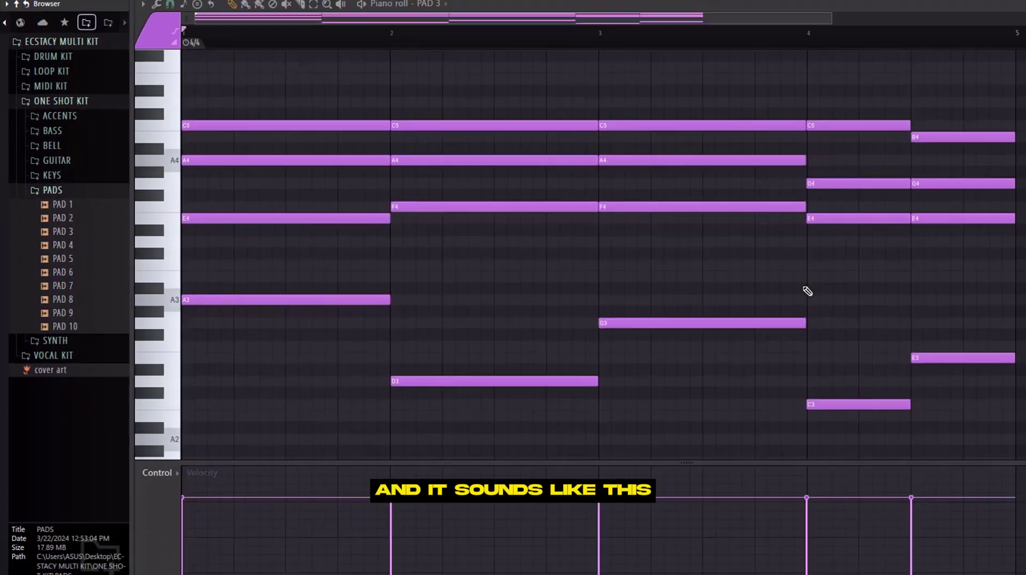
key(space)
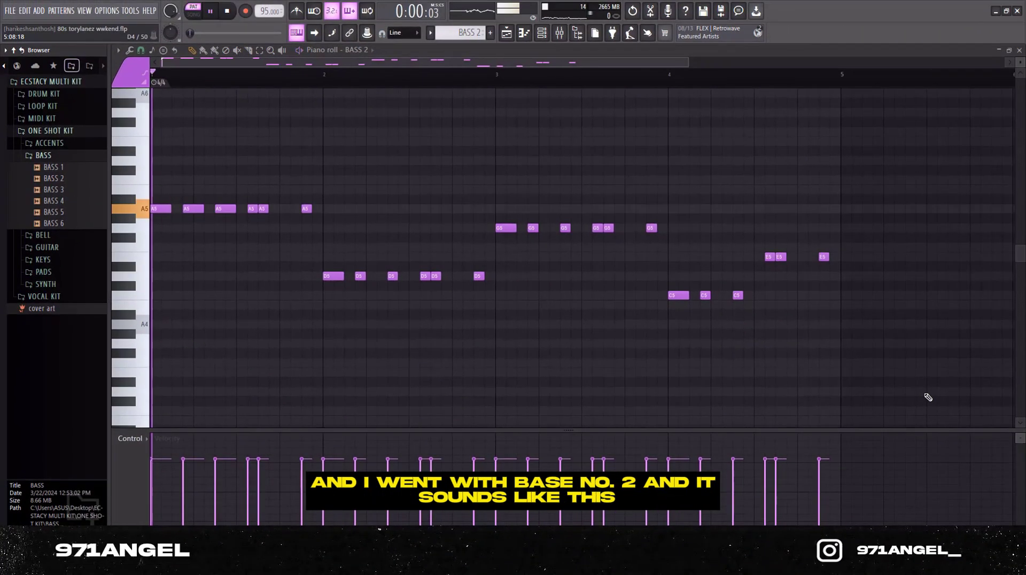
key(space)
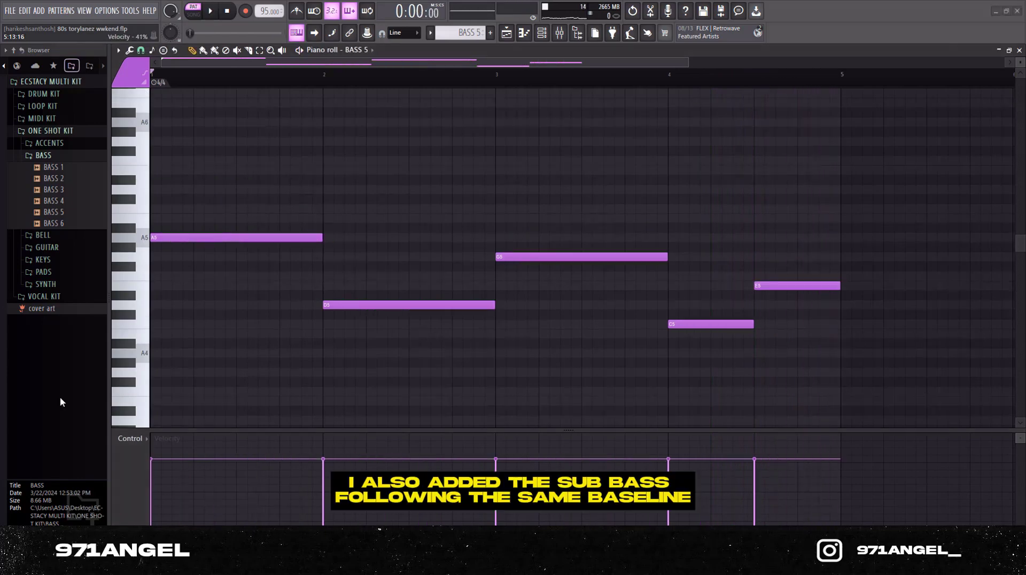
click(65, 230)
click(211, 12)
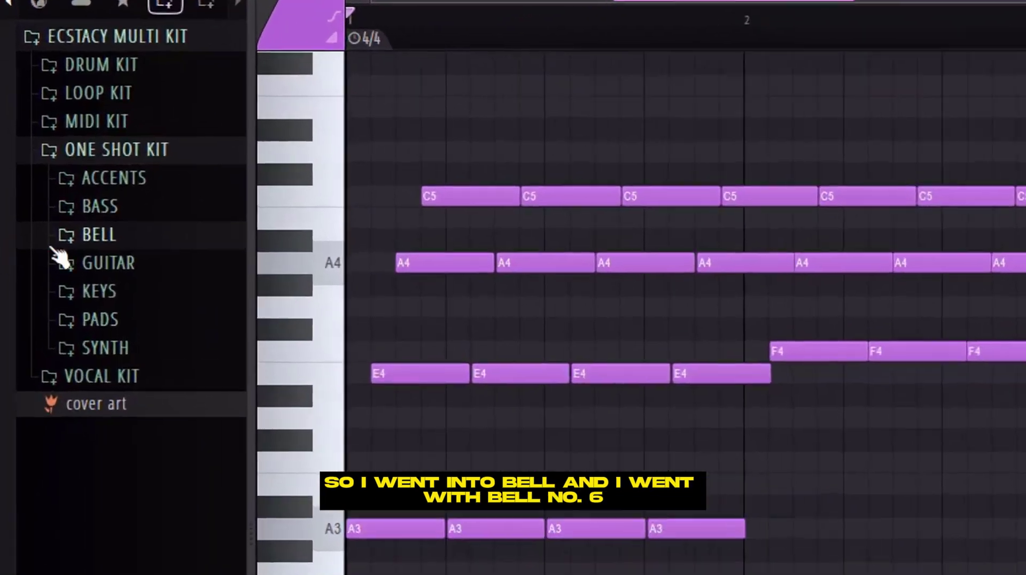
- Play the BELL 6 pattern with the BELL one-shot folder open, and inspect Fruity Reeverb 2 on the BELL 6 mixer track
click(40, 167)
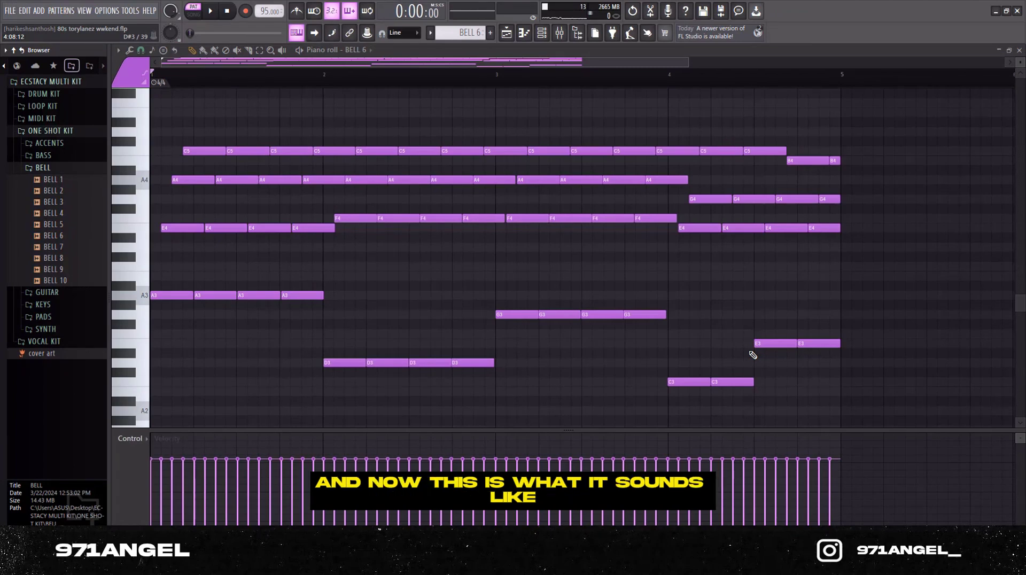
key(space)
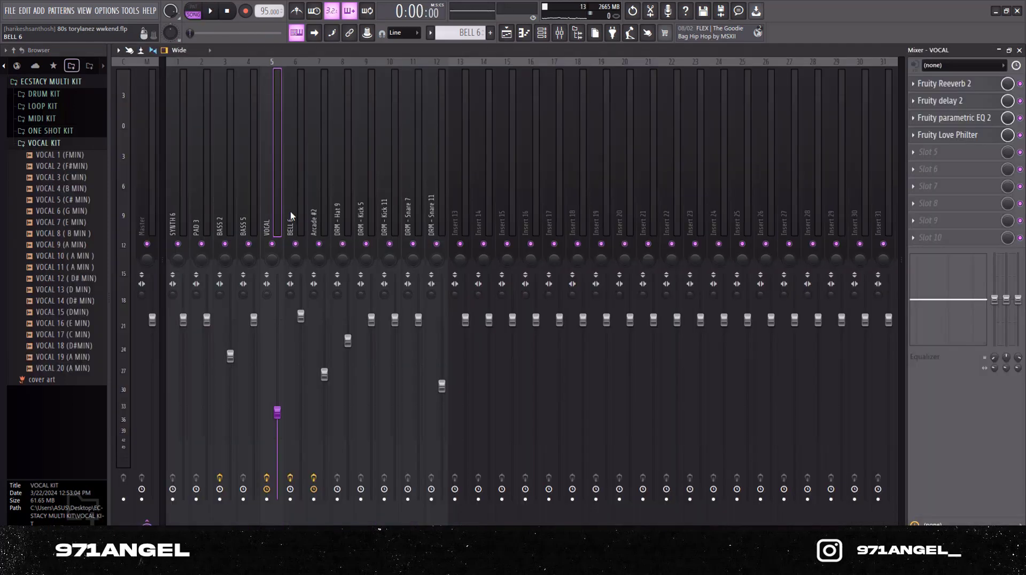
click(290, 216)
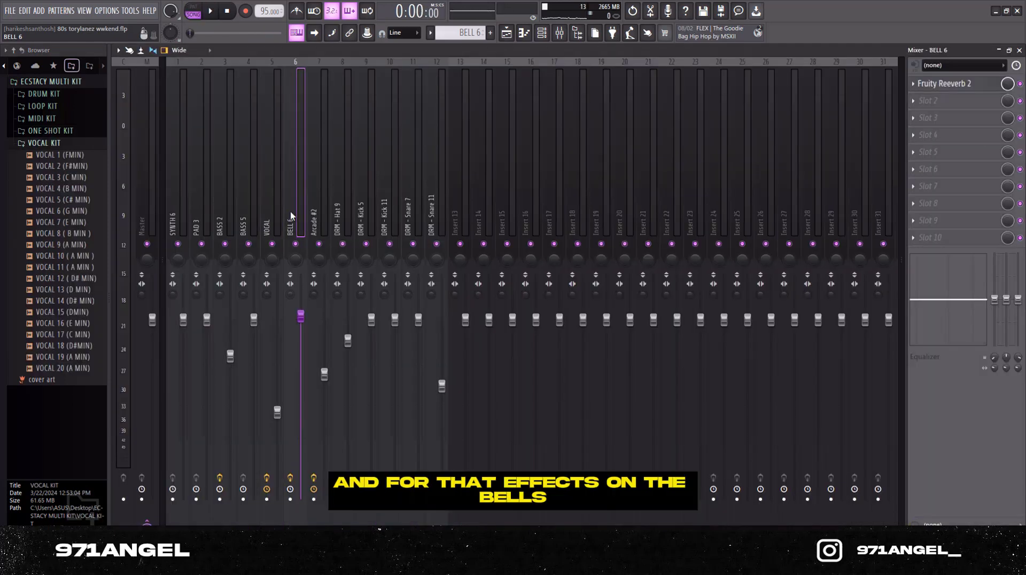
click(944, 84)
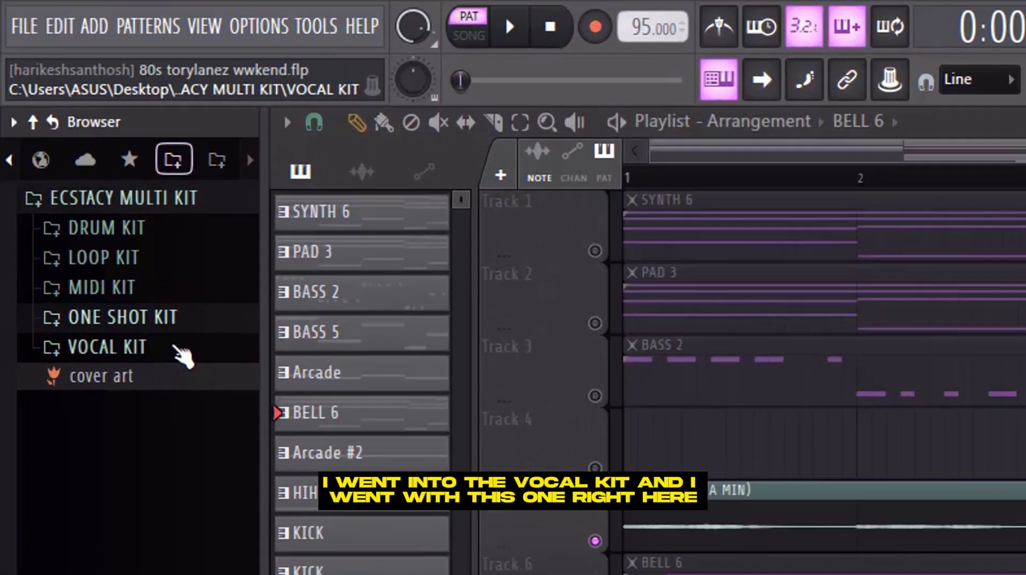
- Open the VOCAL KIT folder and listen to the VOCAL 20 (A MIN) clip on Track 5
click(72, 142)
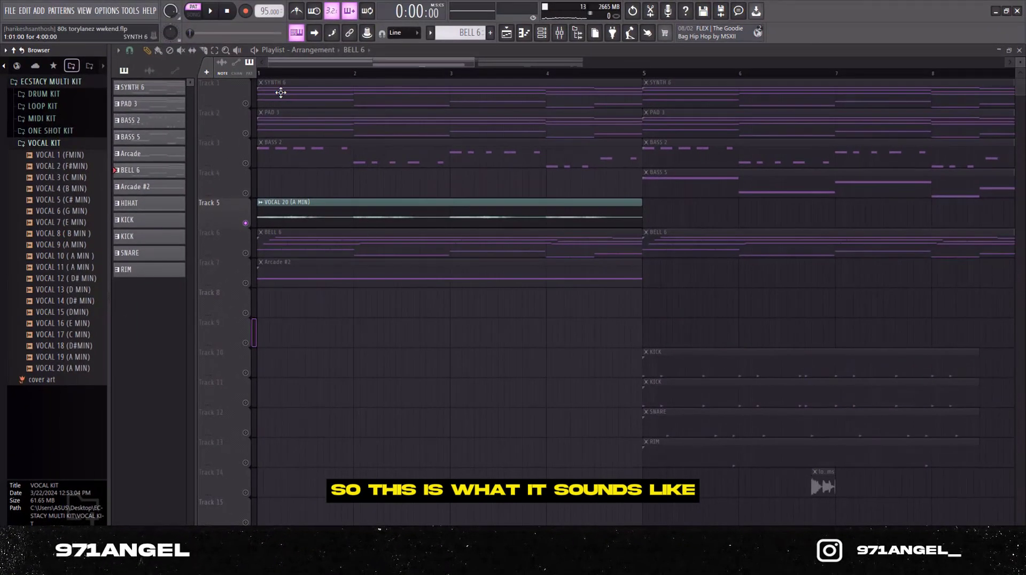
key(l)
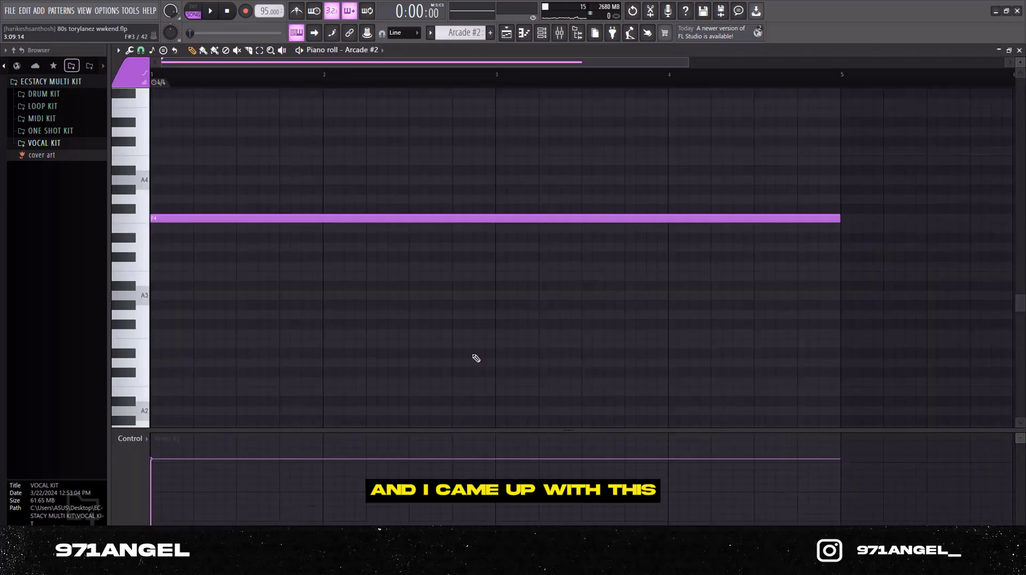
- Inspect the parametric EQ 2, Reeverb 2 and Love Philter on the Arcade #2 mixer track and play the arrangement without drums
scroll(476, 360, up, 2)
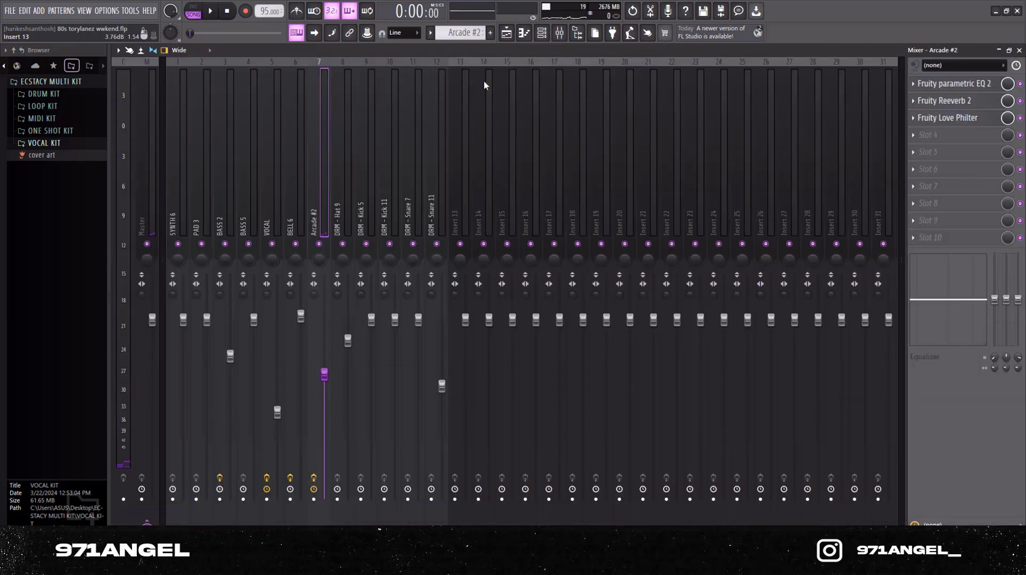
click(953, 84)
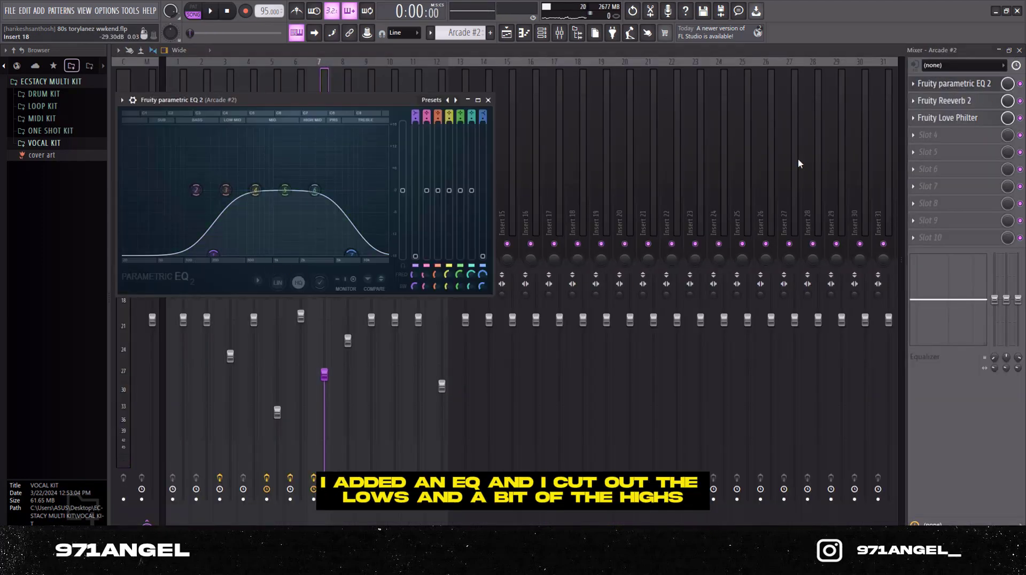
click(942, 101)
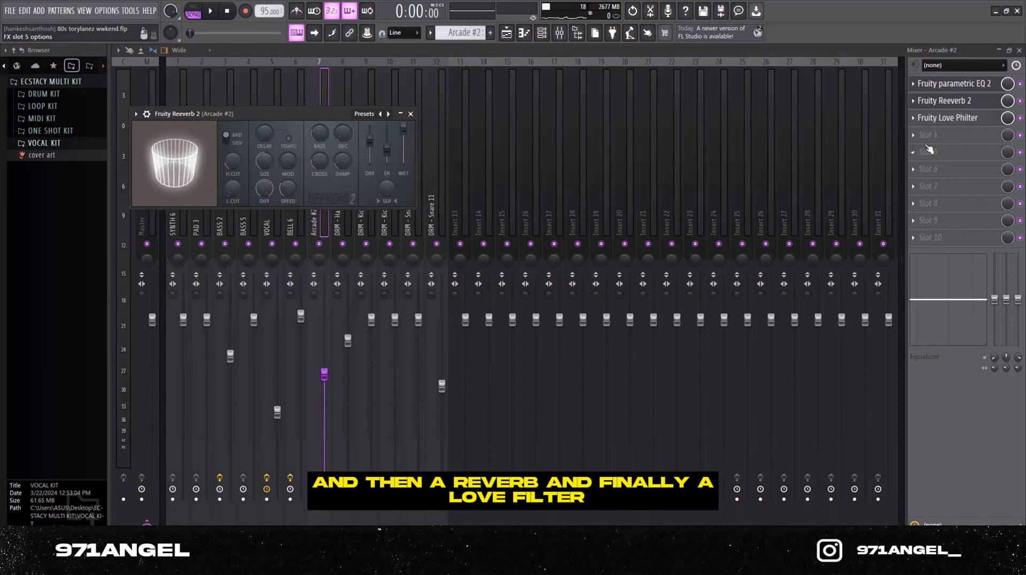
click(939, 121)
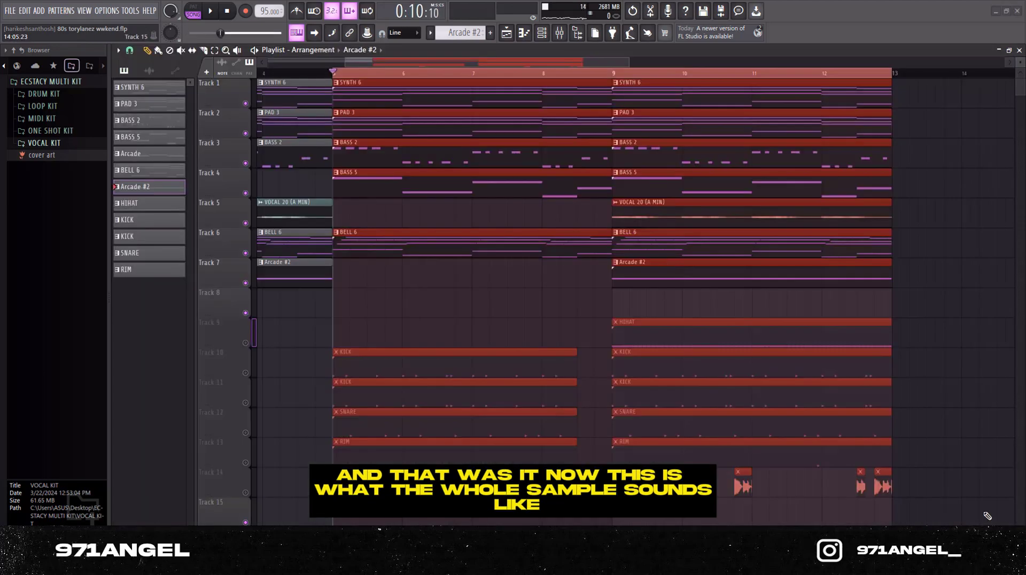
click(210, 11)
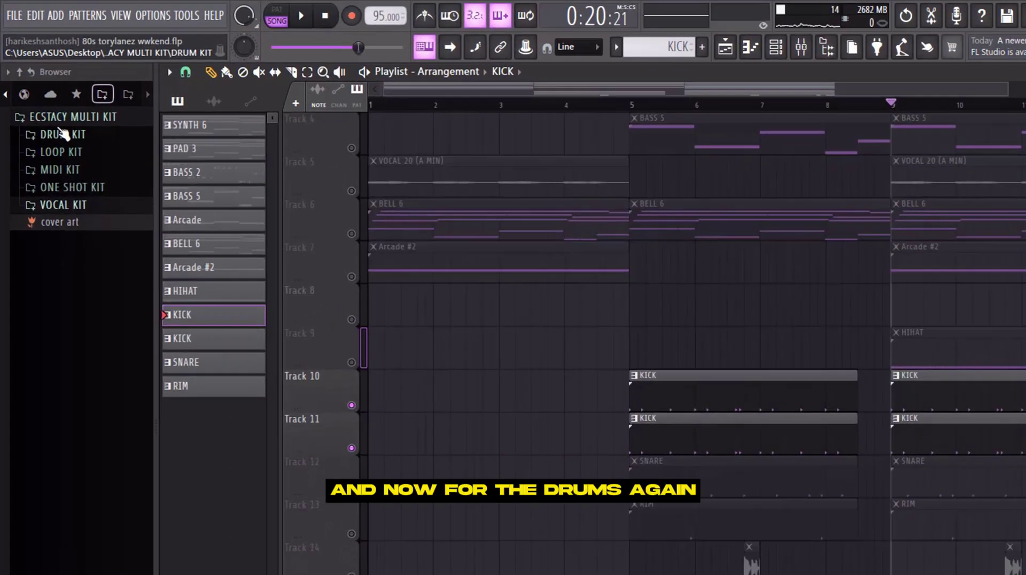
- Open the DRUM KIT folder and play the KICK pattern from the Track 10 clip at bar 9
click(33, 94)
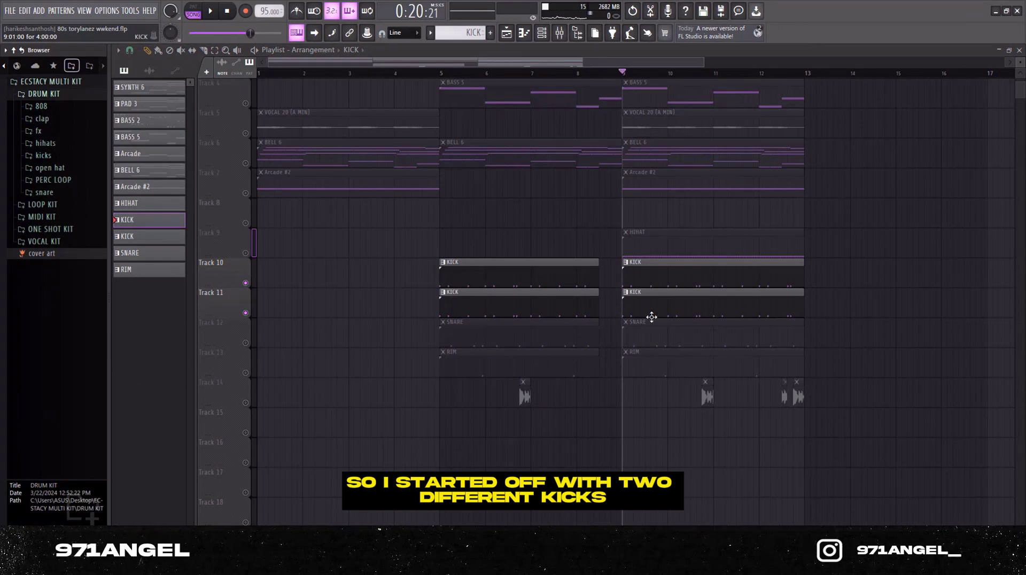
double_click(639, 271)
key(space)
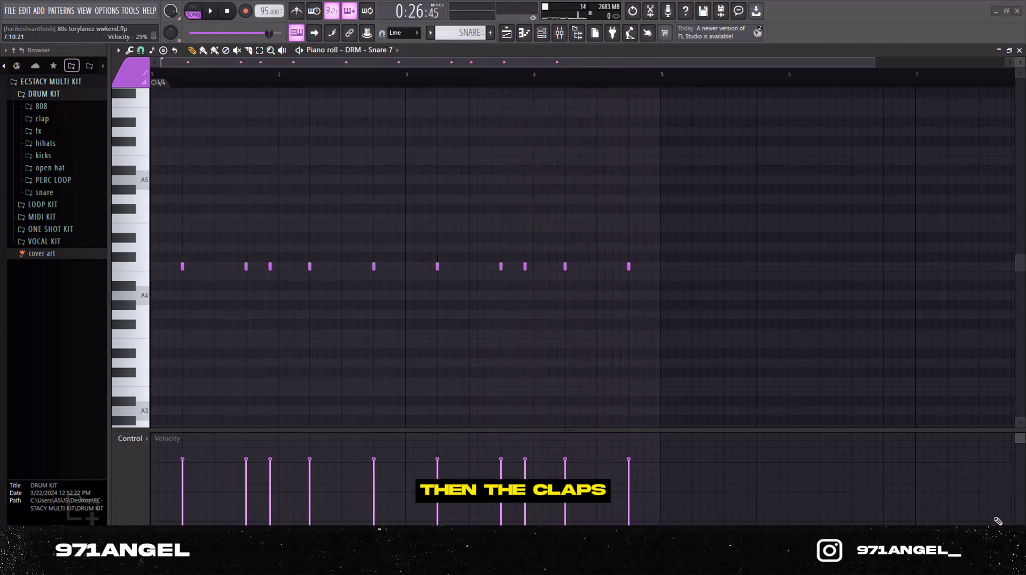
- Play the SNARE and HIHAT patterns and select the percussion loop clips on Track 14
click(210, 11)
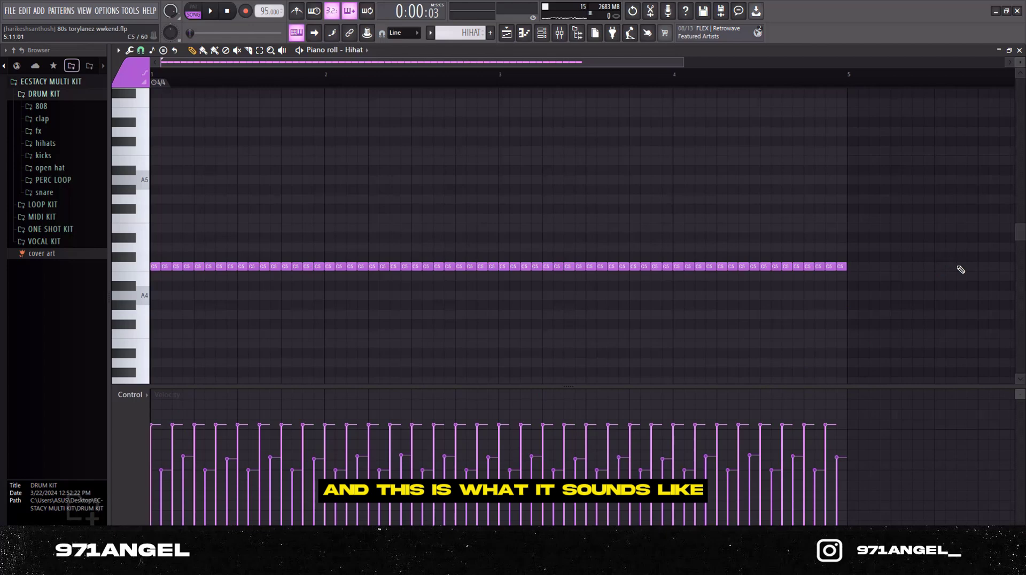
key(space)
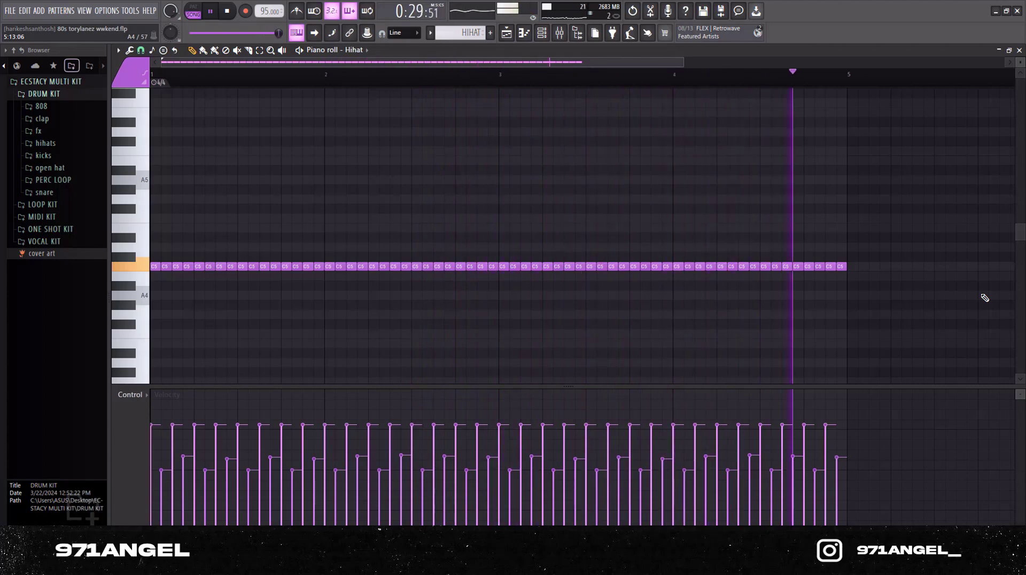
drag(610, 464, 984, 350)
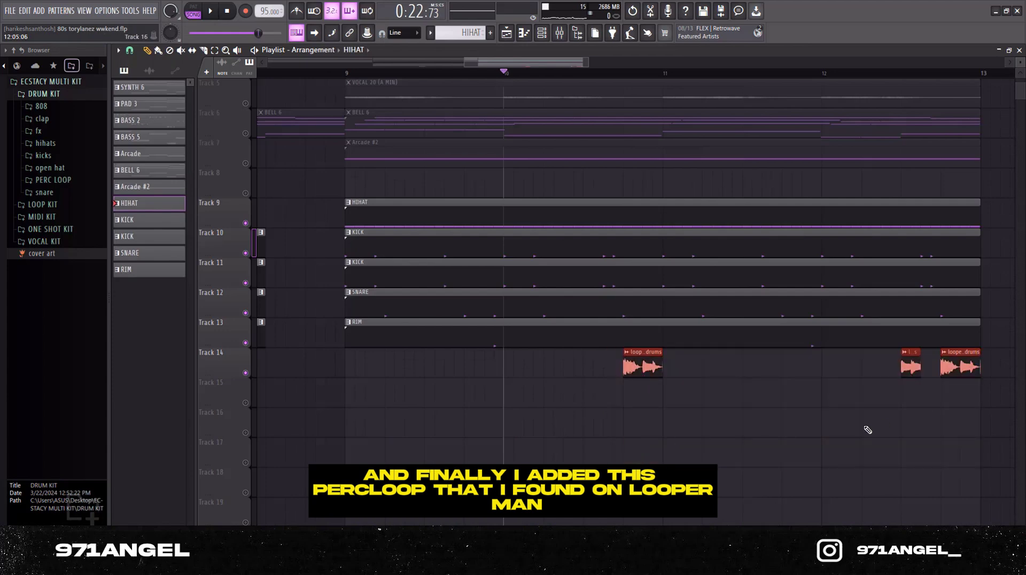